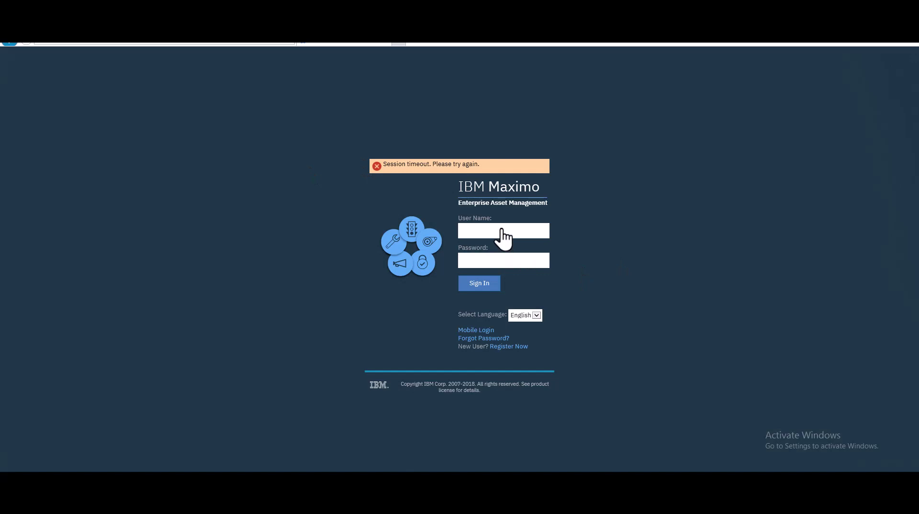
Step: Sign in to Maximo with the administrator user name and the account password, repeating the login after the session reset
left_click(501, 231)
left_click(502, 229)
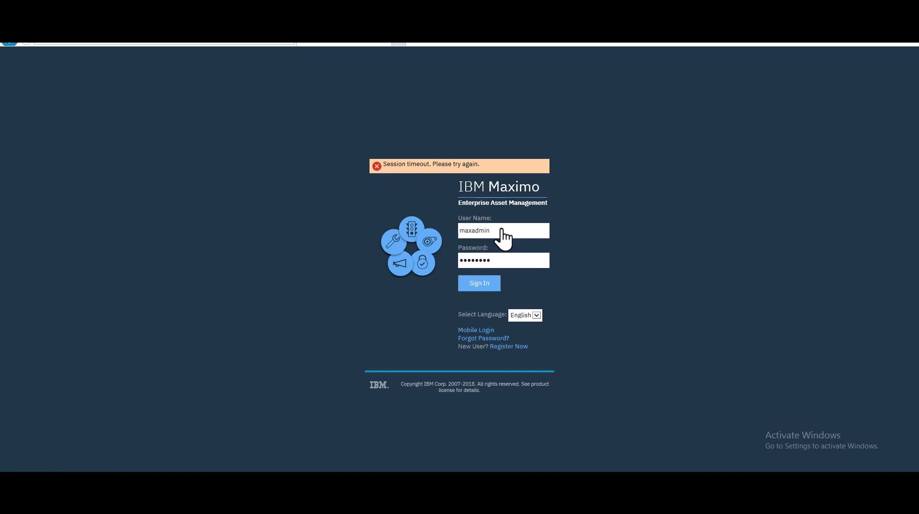
key("Return")
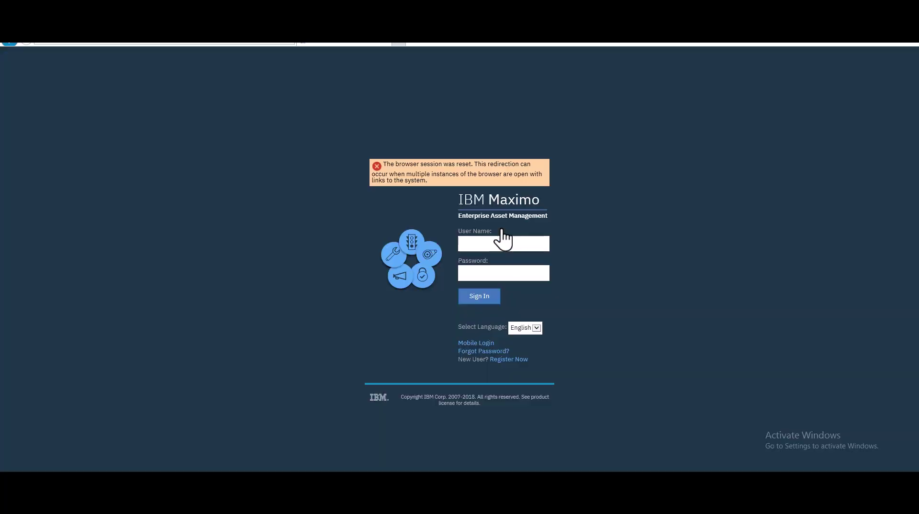
left_click(502, 230)
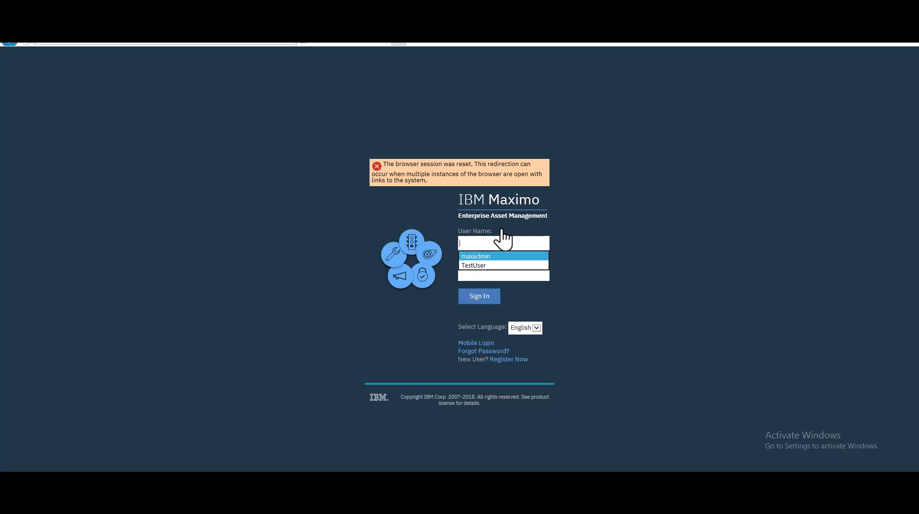
key("Return")
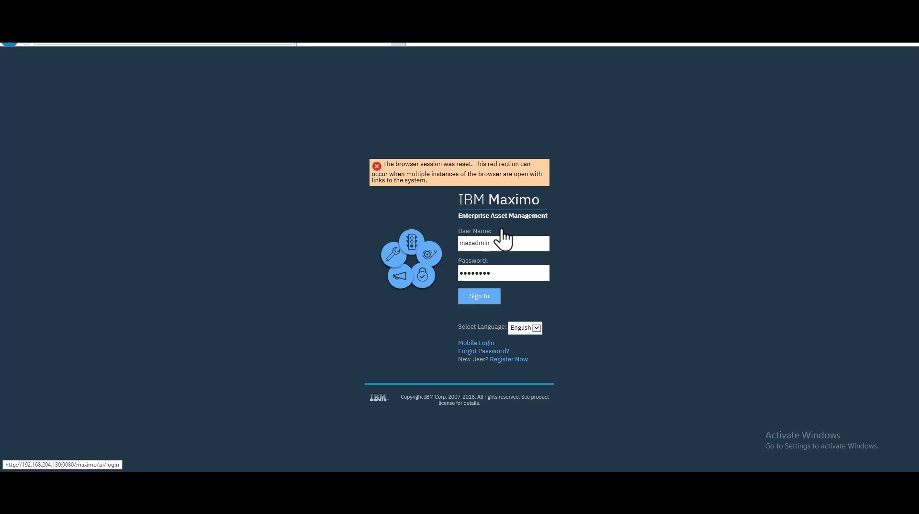
key("Return")
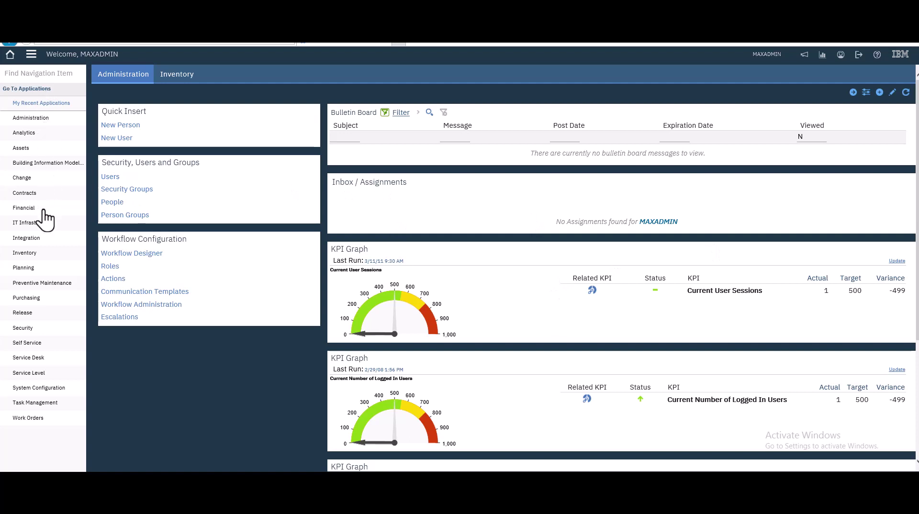
Step: Open the Routes application from the Planning module and start a new route record
mouse_move(47, 274)
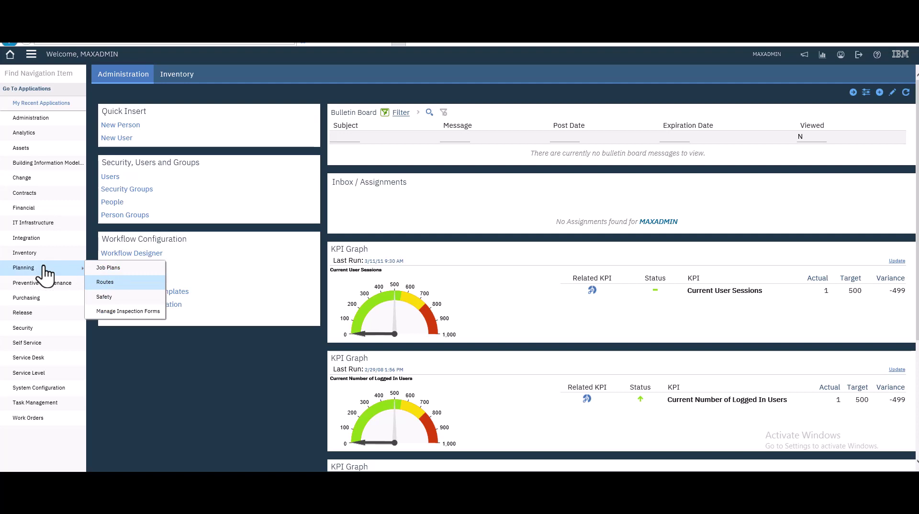
left_click(46, 274)
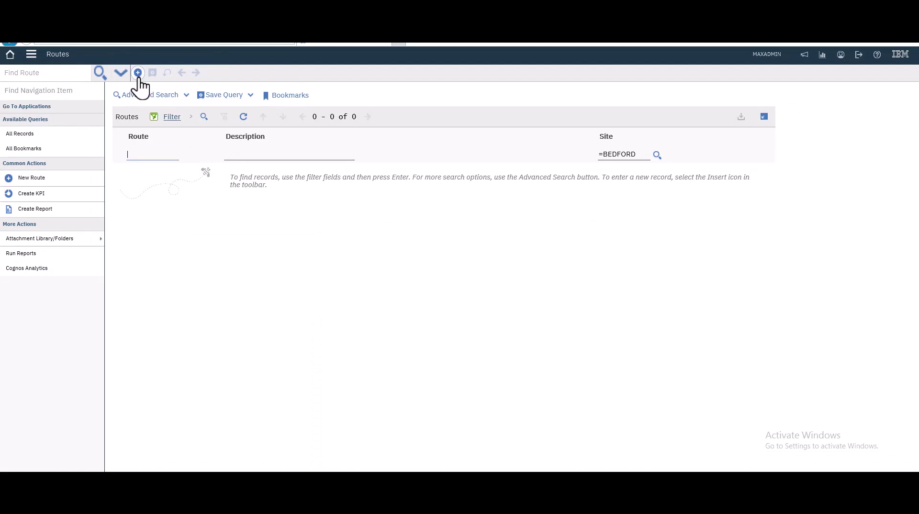
left_click(138, 73)
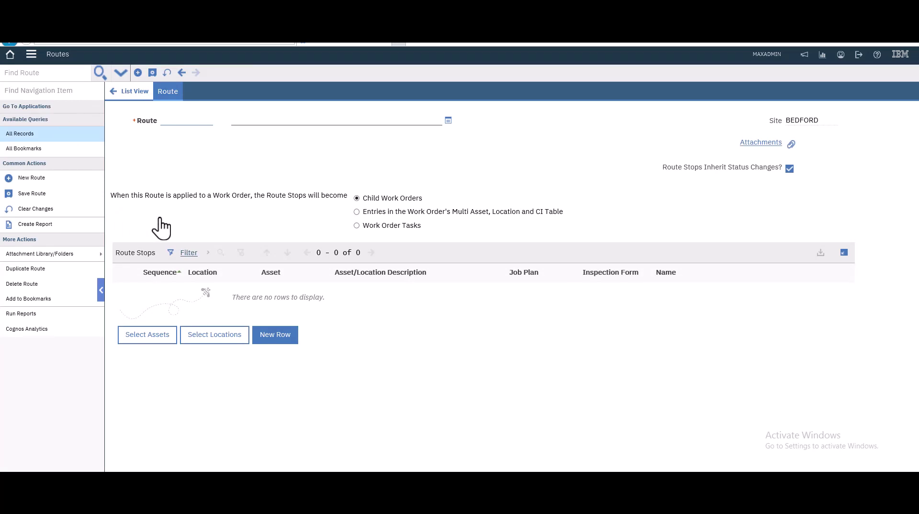
Step: Make the route stops entries in the work order's multi asset, location and CI table, and number the route RT-0001
left_click(377, 212)
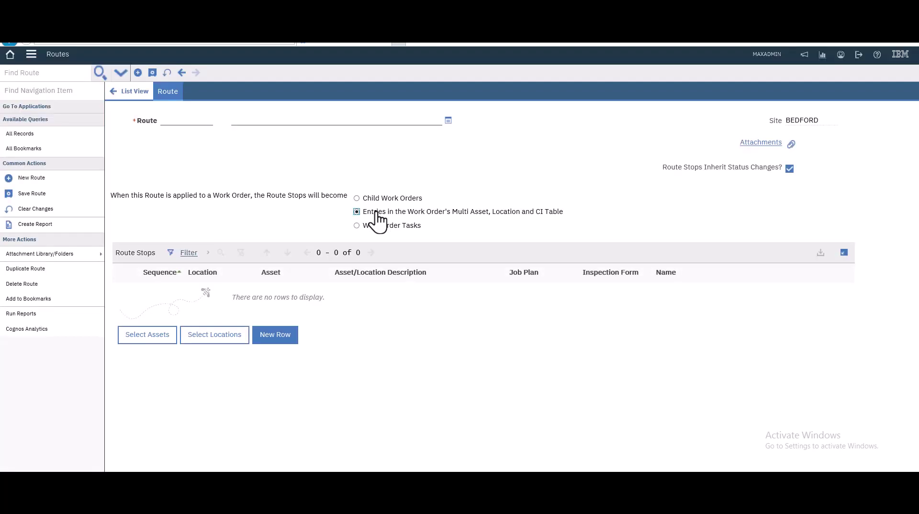
left_click(377, 218)
left_click(184, 123)
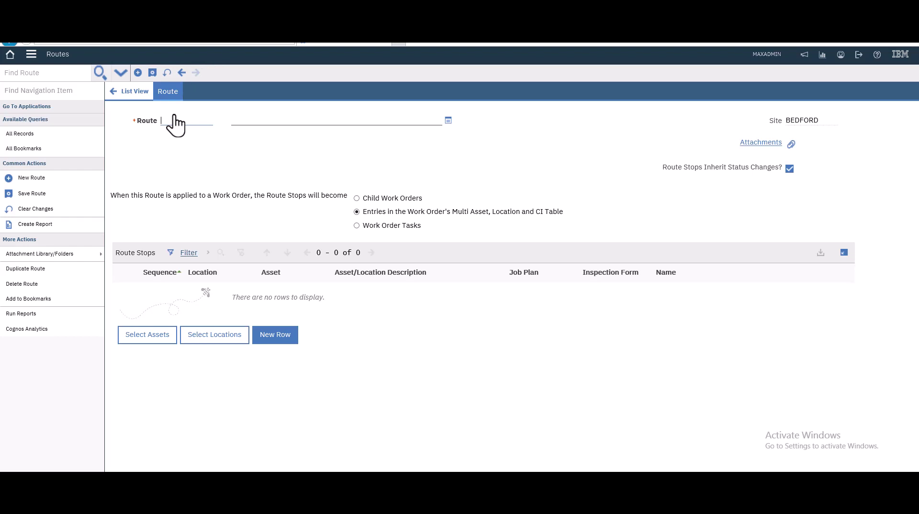
type("RT-10")
type("01")
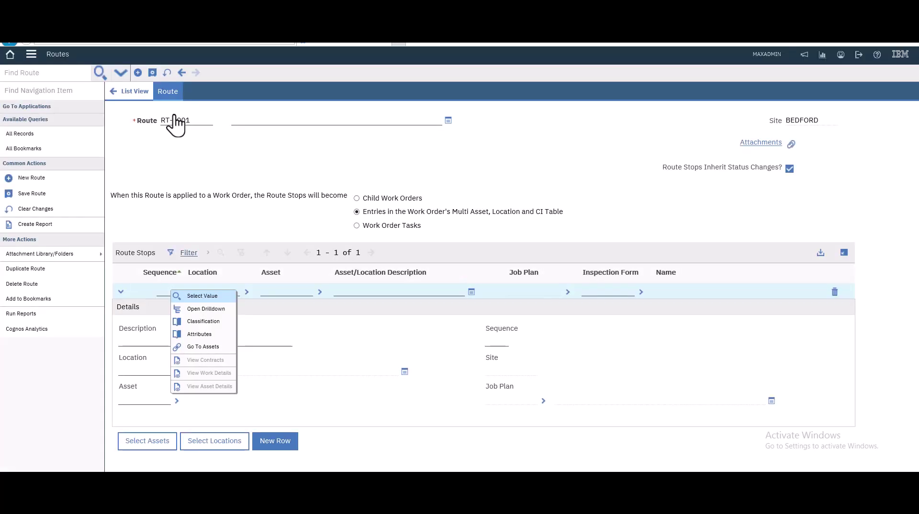
Step: Look up assets described as "fire" and assign fire extinguisher 1004 to the first route stop
key("Escape")
key("shift+Tab")
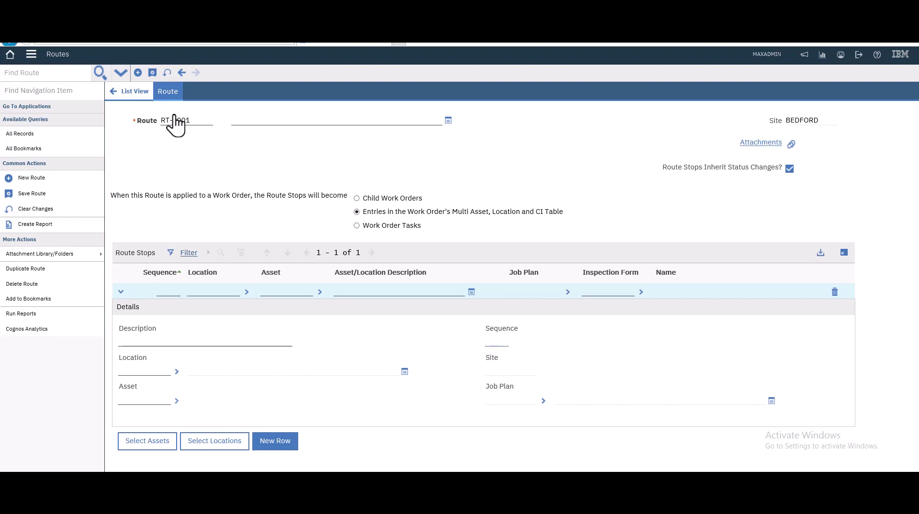
key("ctrl+m")
key("Down")
key("Up")
key("Return")
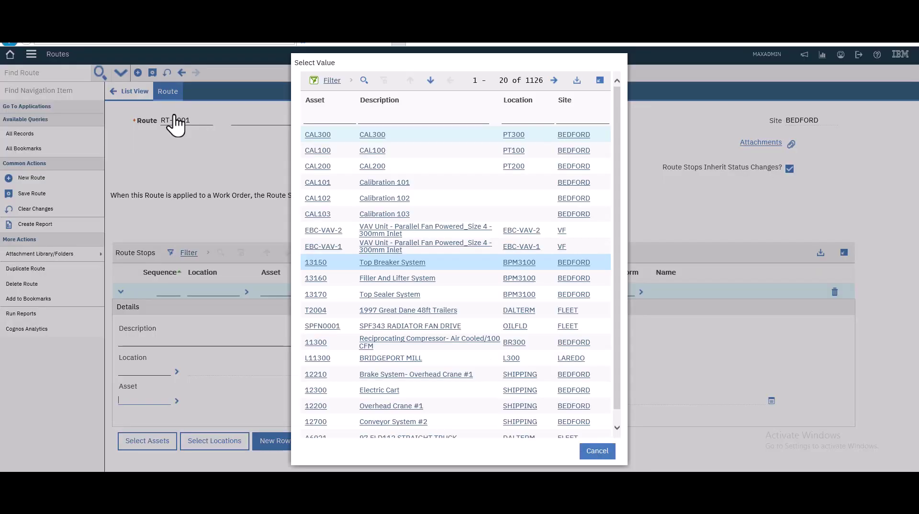
type("fire")
key("Return")
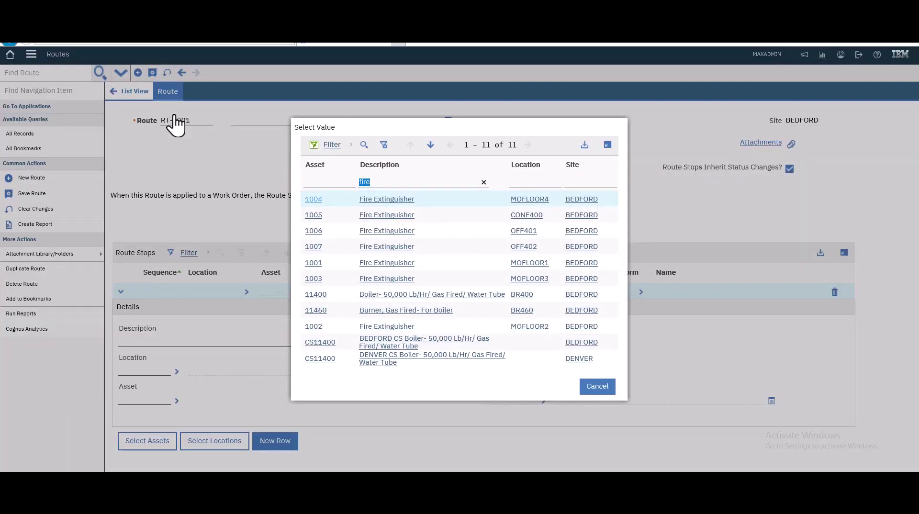
left_click(313, 199)
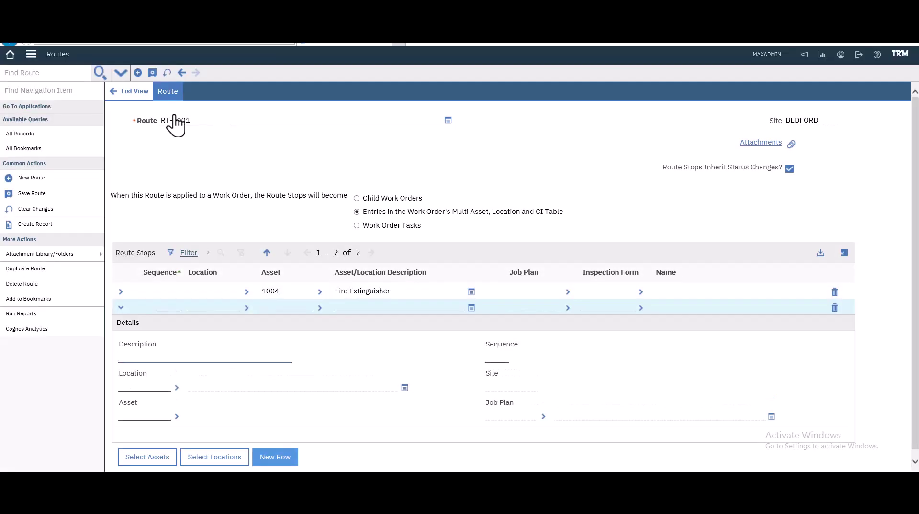
Step: Look up assets described as "fire" and assign fire extinguisher 1005 to the second route stop
left_click(247, 308)
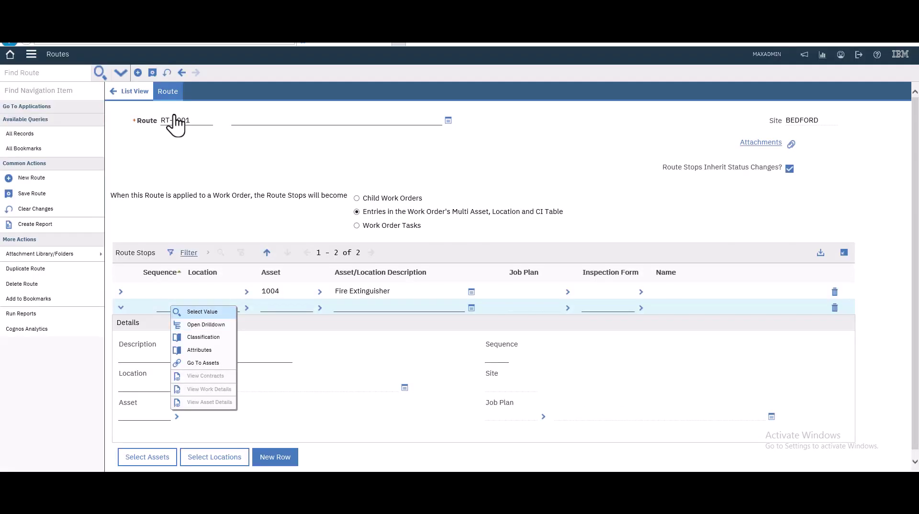
key("Return")
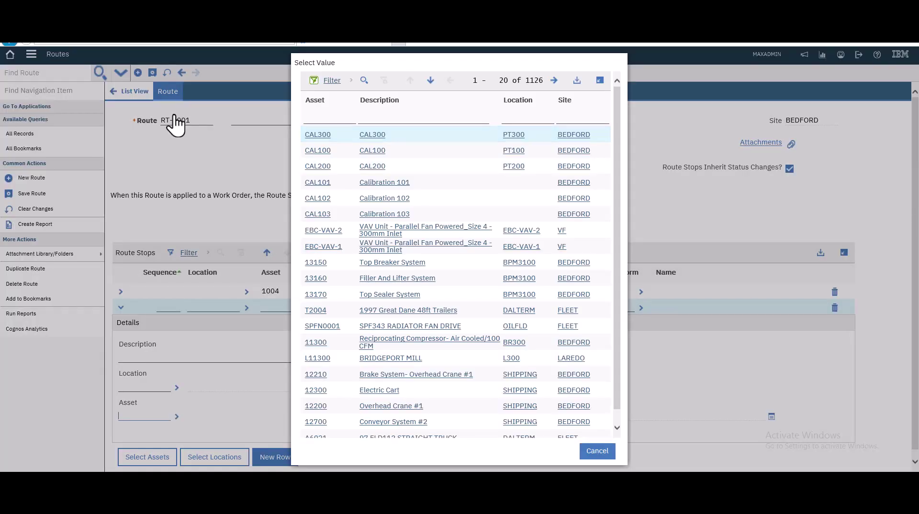
type("fire")
key("Return")
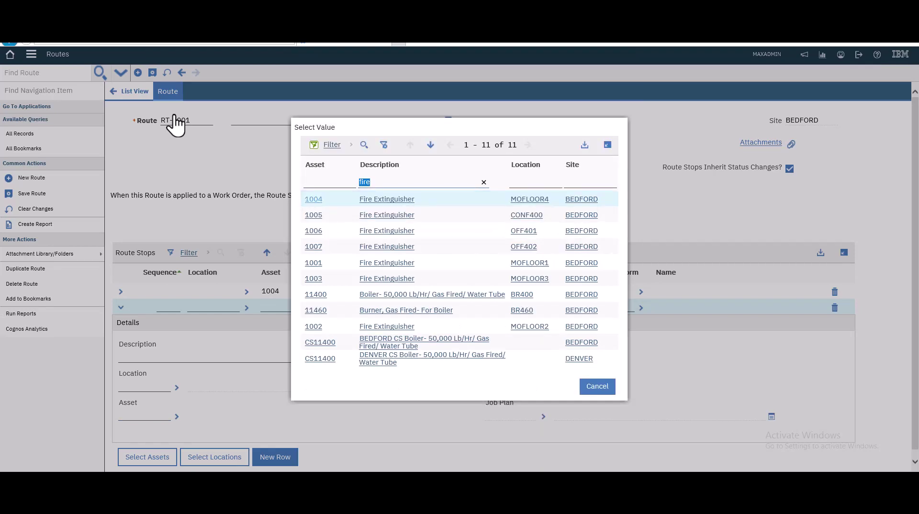
left_click(313, 215)
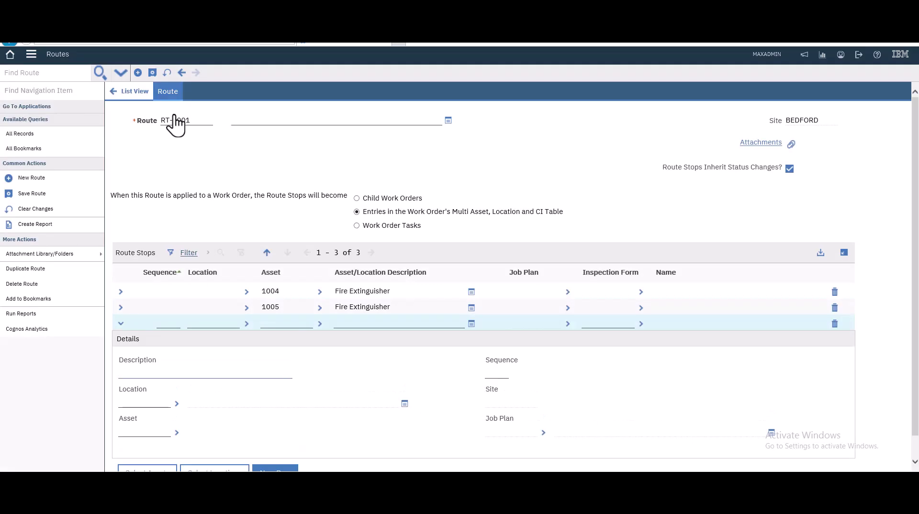
Step: Enter asset 1006 for the third route stop and save the route
type("1005")
key("BackSpace")
type("6")
key("Tab")
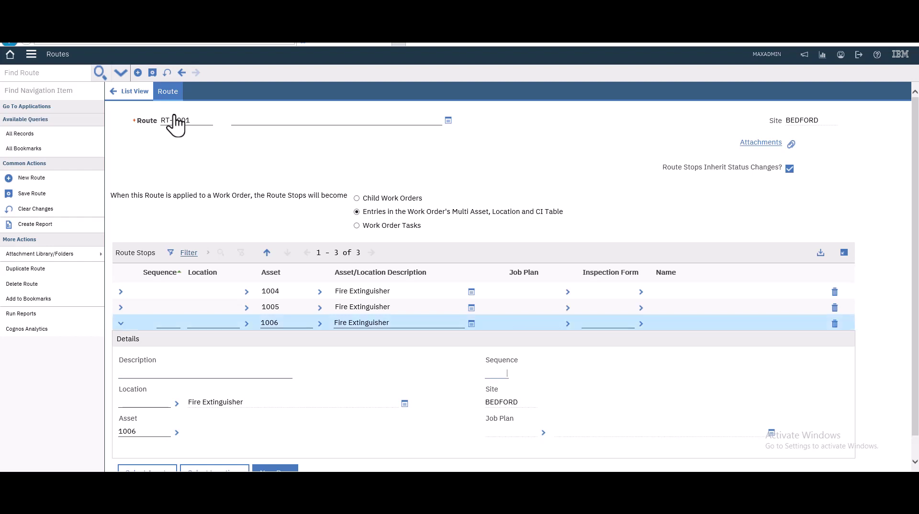
key("alt+s")
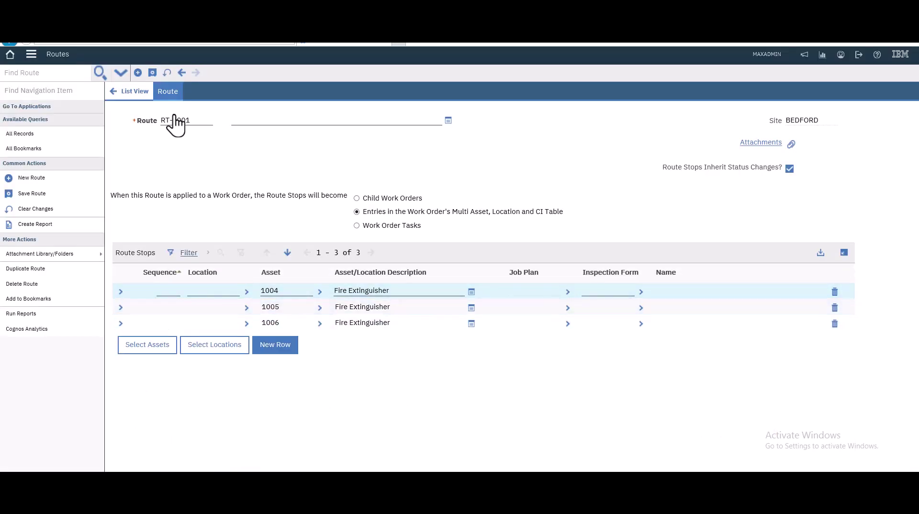
key("ctrl+alt+s")
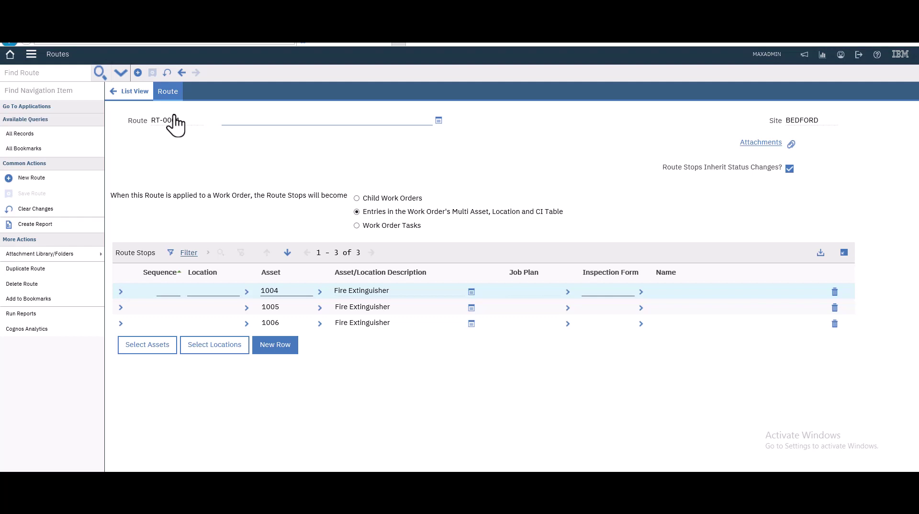
Step: Set the route's description to "Fire Extinguisher", copying the text from the first stop's asset description, and save the record
type("Fire")
key("Tab")
key("ctrl+c")
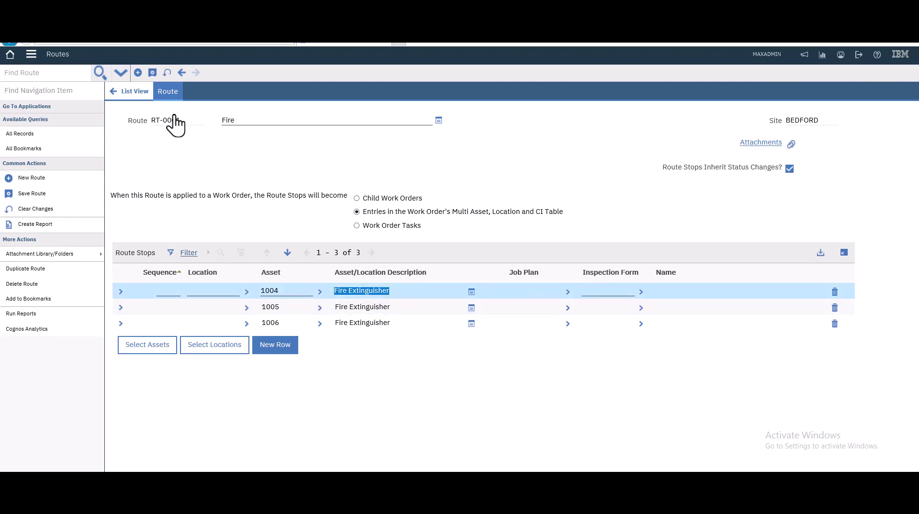
key("shift+Tab")
key("ctrl+v")
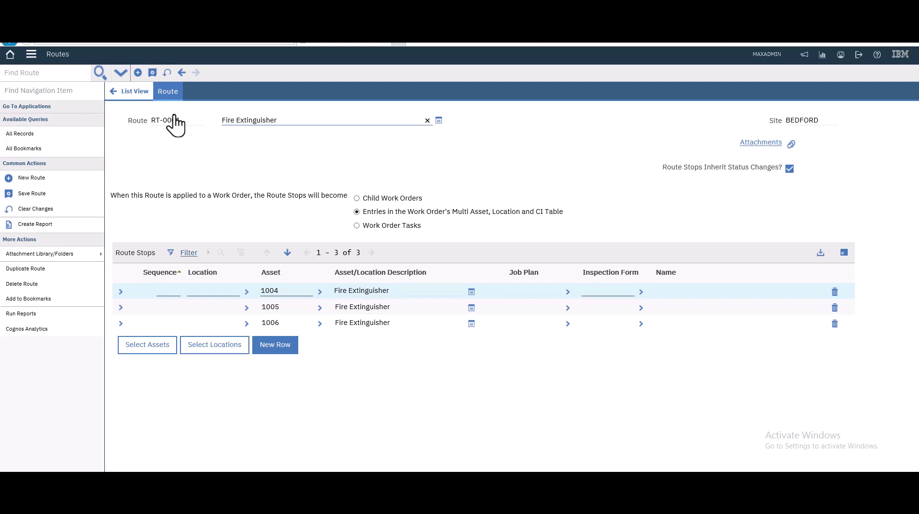
key("alt+s")
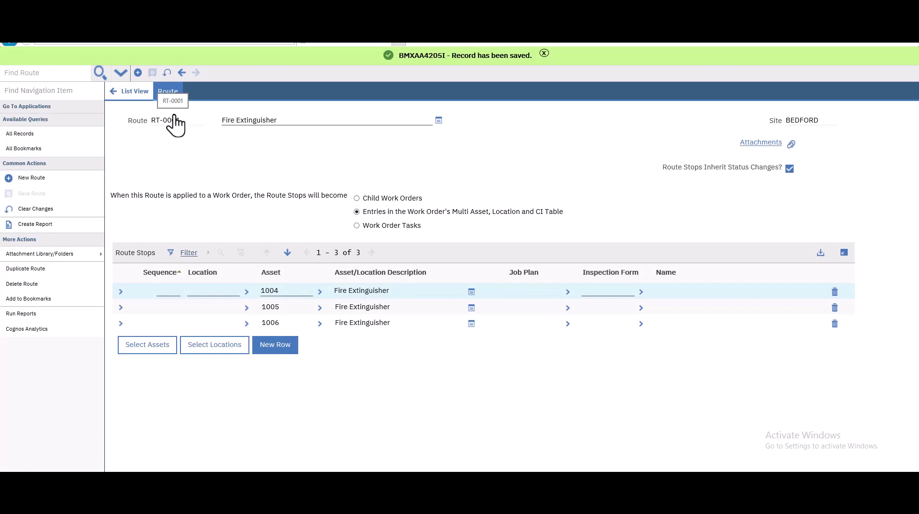
Step: Create another route numbered RT-0002, reusing the copied number of the fire extinguisher route
triple_click(174, 121)
key("ctrl+c")
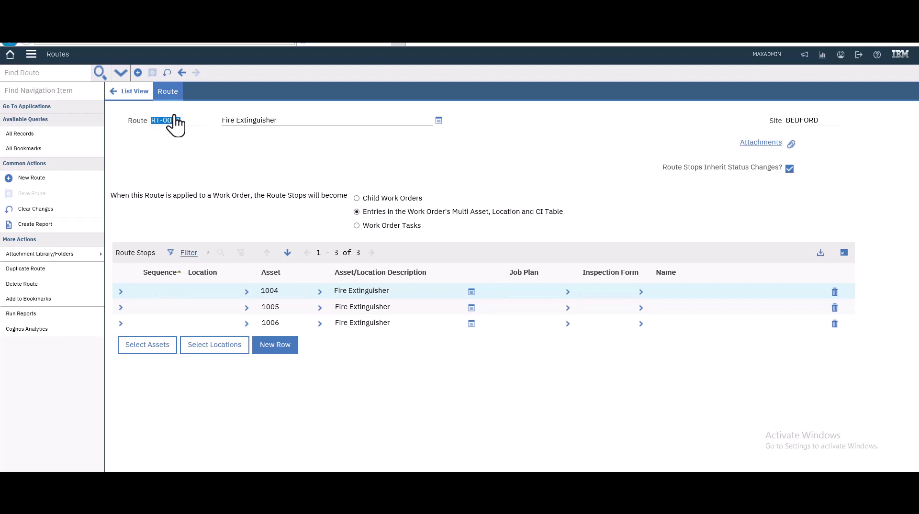
key("ctrl+alt+i")
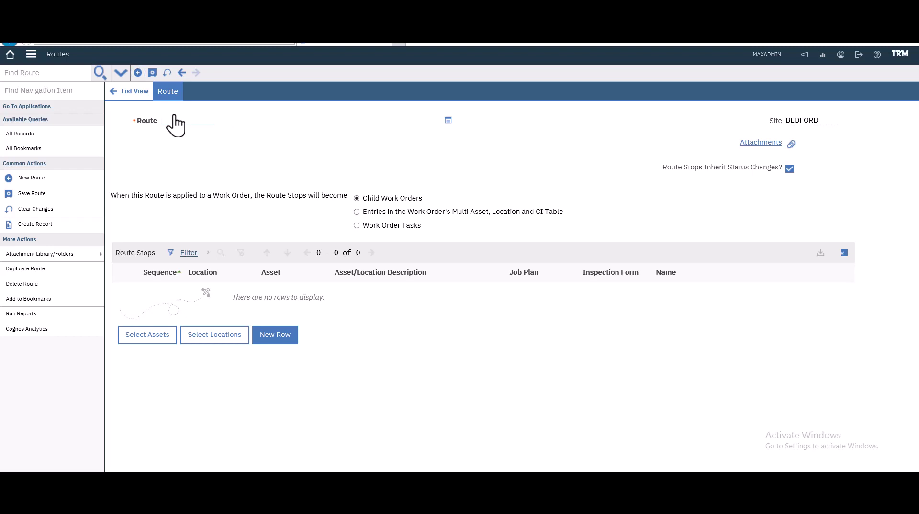
key("ctrl+v")
key("BackSpace")
type("2")
key("Tab")
Step: Add a first stop to RT-0002 and assign centrifugal pump asset 11450, looked up by the description "pump"
key("Tab")
key("Return")
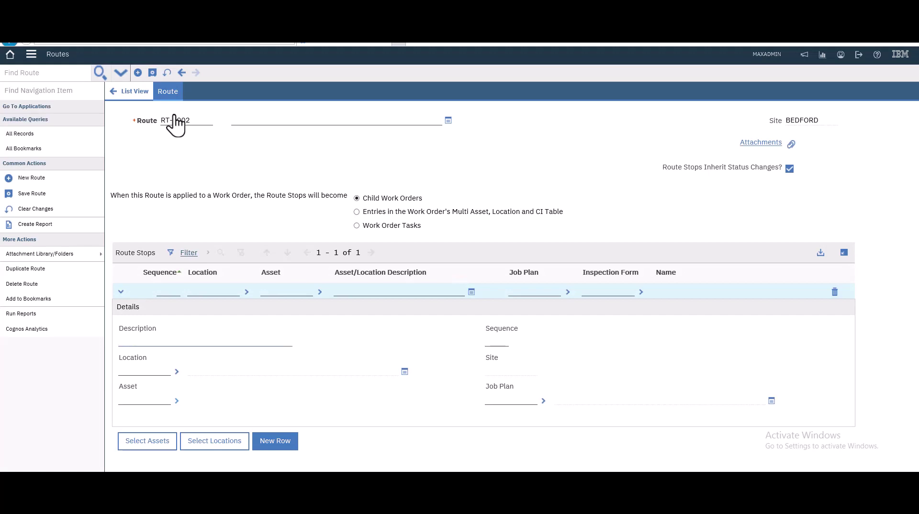
key("ctrl+m")
key("Return")
key("Up")
key("Up")
key("Up")
key("Tab")
type("pump")
key("Return")
key("Return")
key("Return")
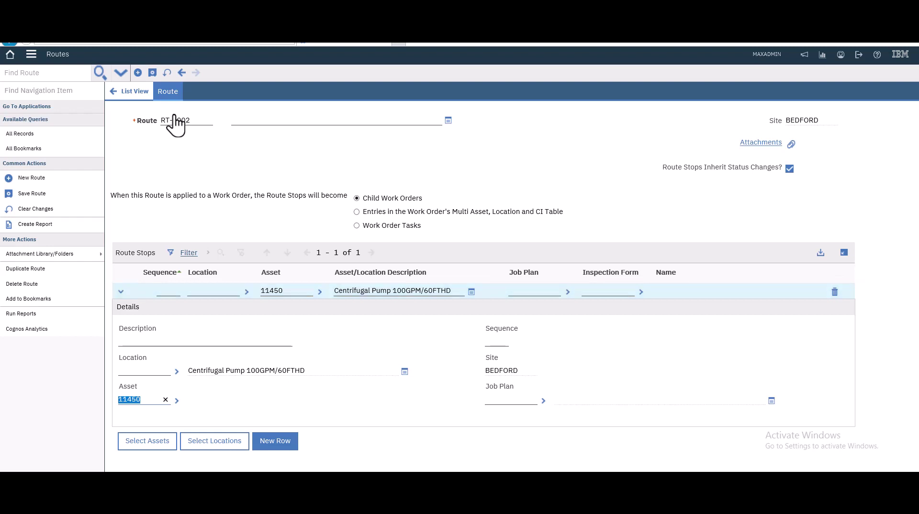
Step: Look up job plans described as "pump" and assign JP11430A, Centrifugal Pump Service- 3 Month, to the pump stop
key("Tab")
key("ctrl+m")
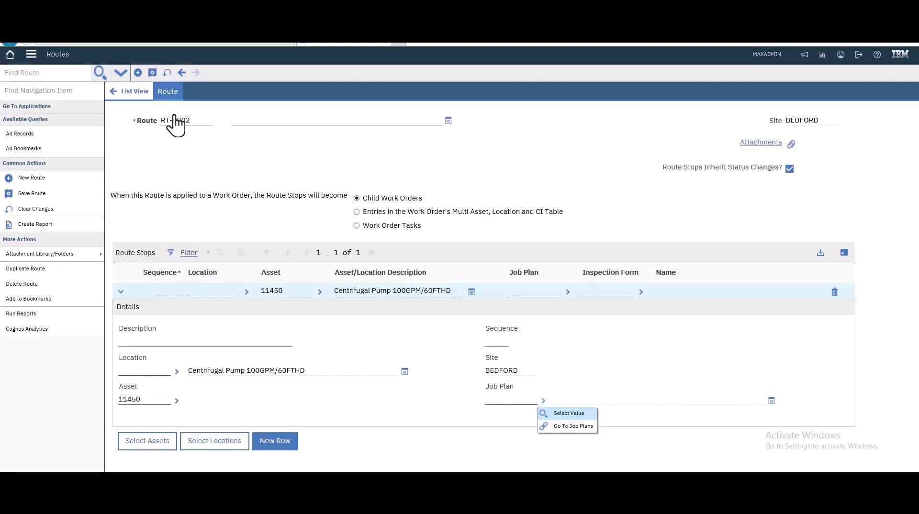
key("Return")
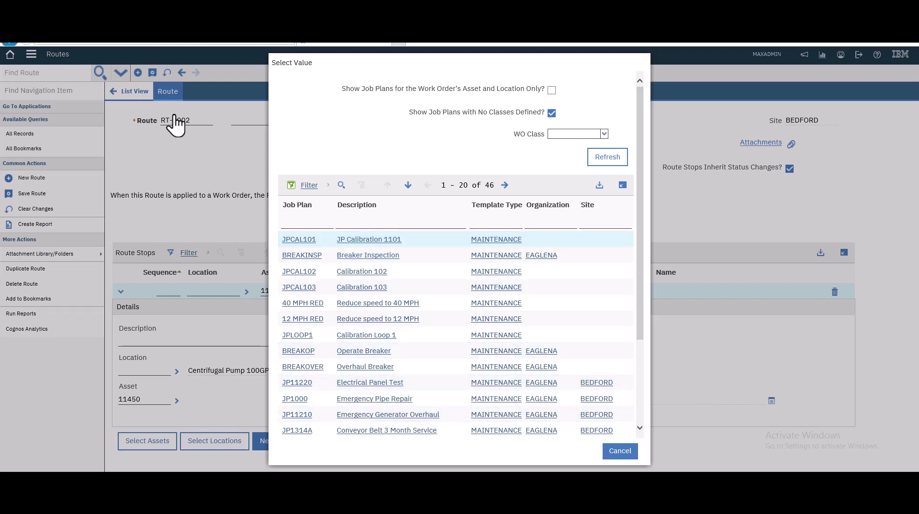
type("pump")
key("Return")
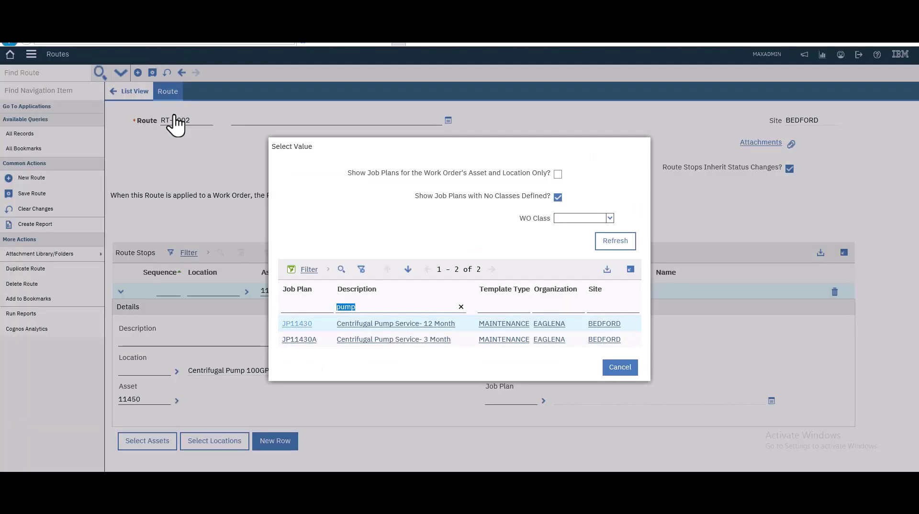
left_click(299, 340)
key("Return")
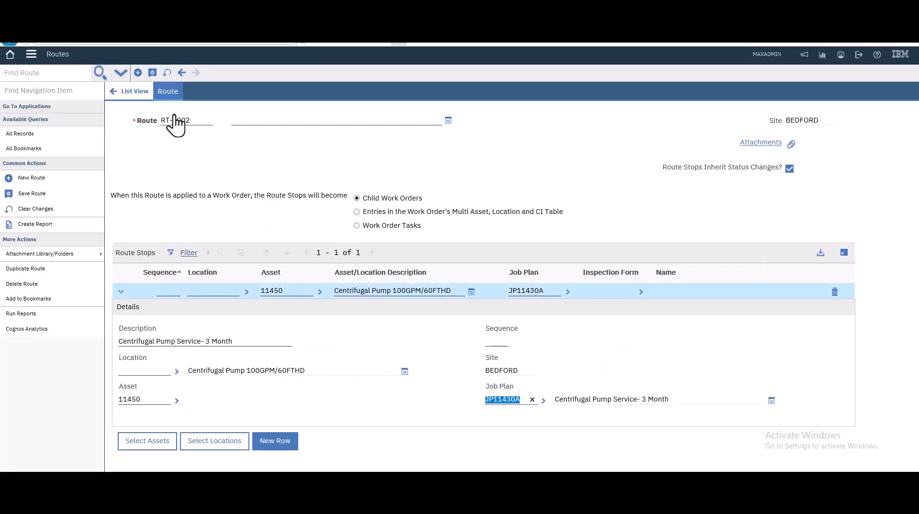
Step: Add a second stop to RT-0002 and assign centrifugal pump asset 11480, looked up by the description "pump"
left_click(121, 291)
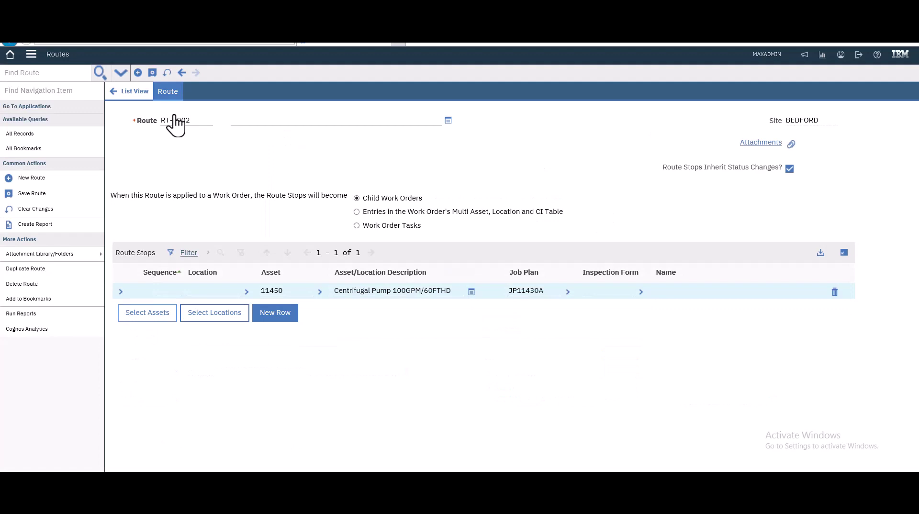
left_click(275, 313)
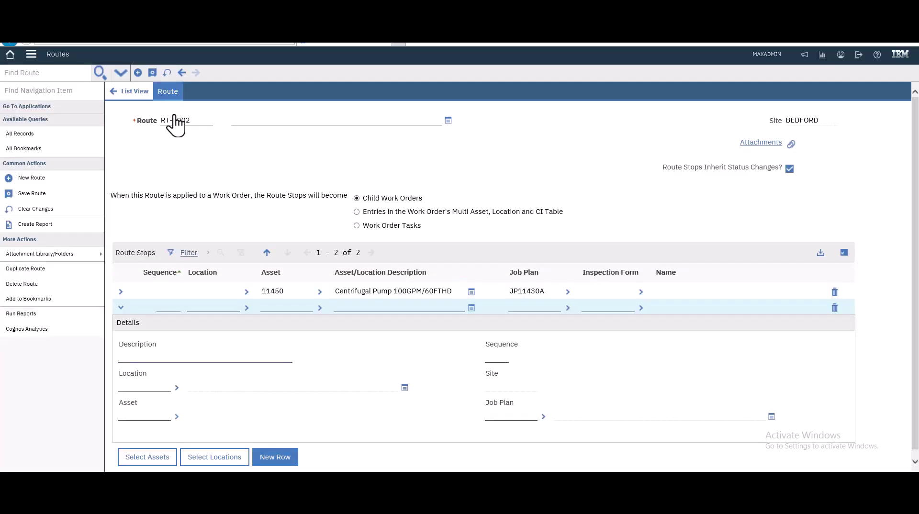
left_click(177, 416)
left_click(201, 312)
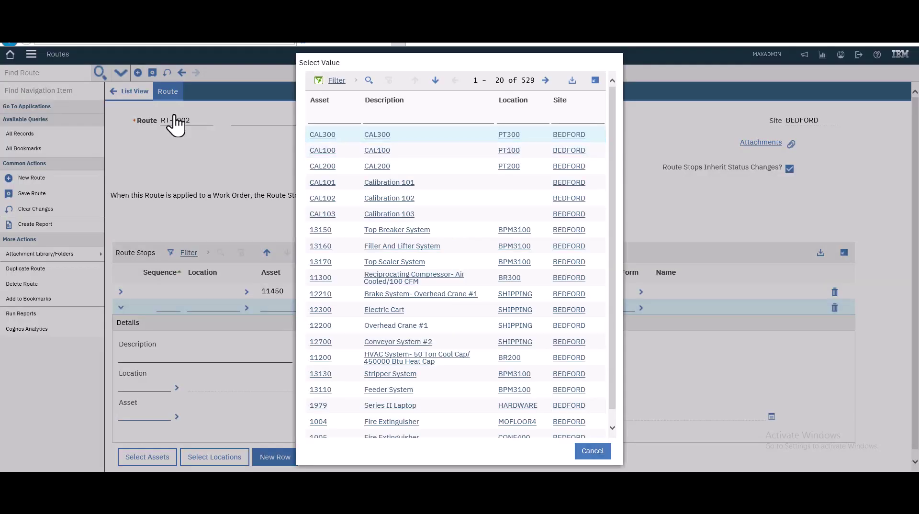
type("pump")
key("Return")
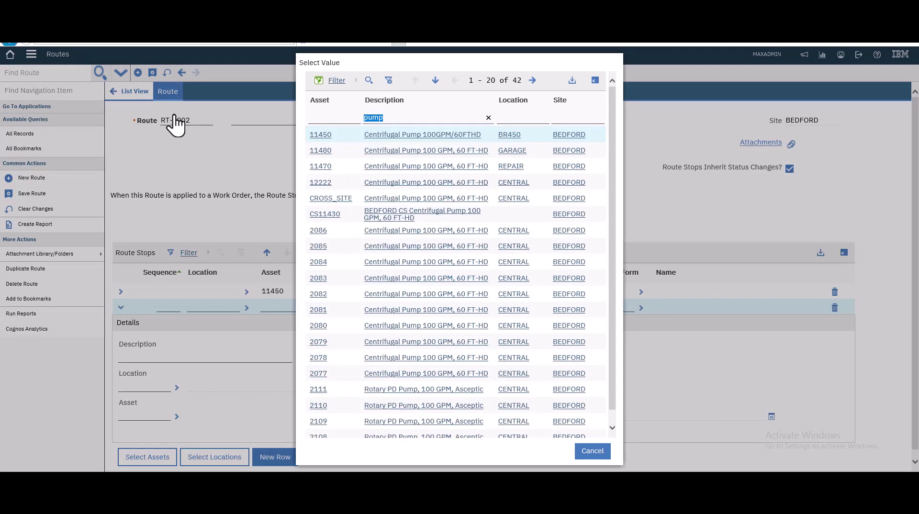
left_click(321, 150)
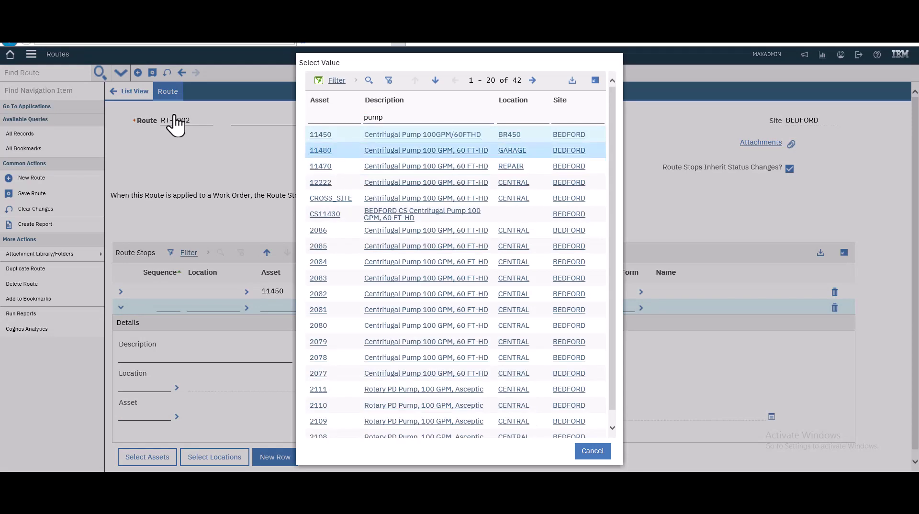
key("Return")
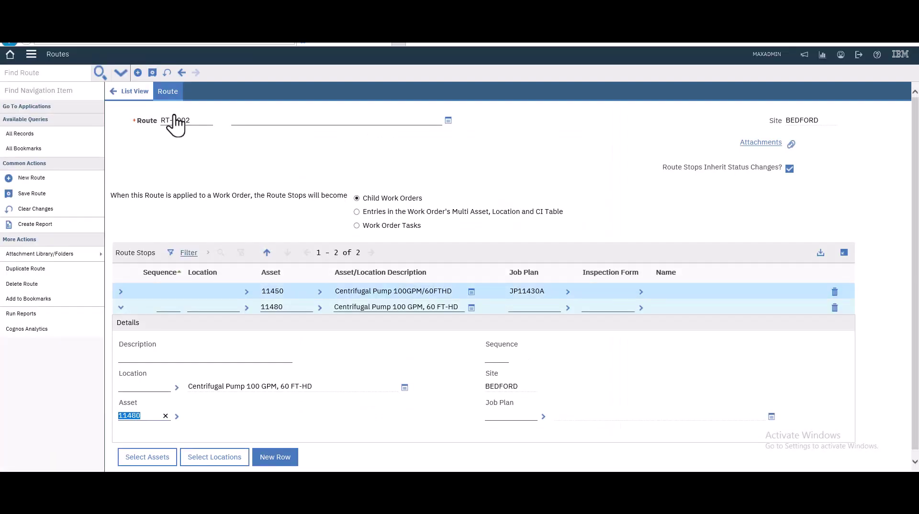
Step: Assign job plan JP11430A to the stop for asset 11480, copying the plan number from the first stop
left_click(526, 292)
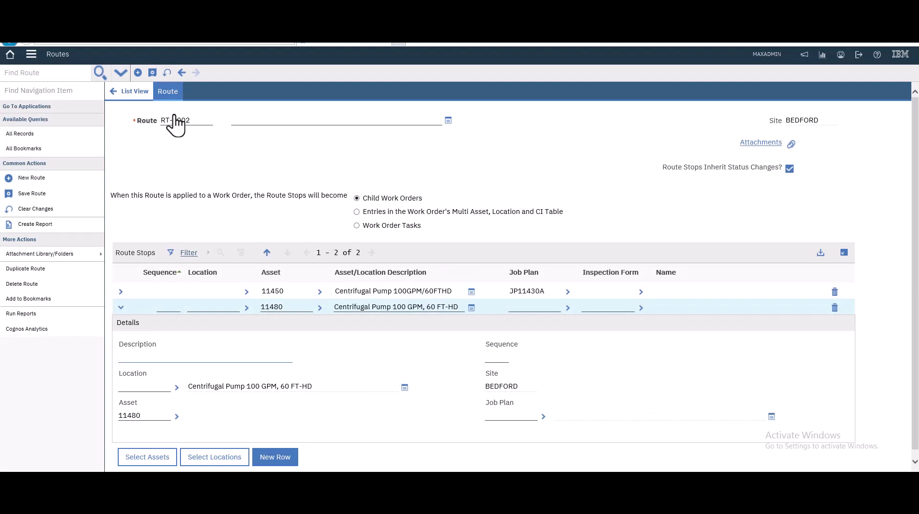
key("Tab")
key("Tab")
key("Tab")
key("Tab")
key("ctrl+v")
key("Tab")
key("shift+Tab")
key("ctrl+c")
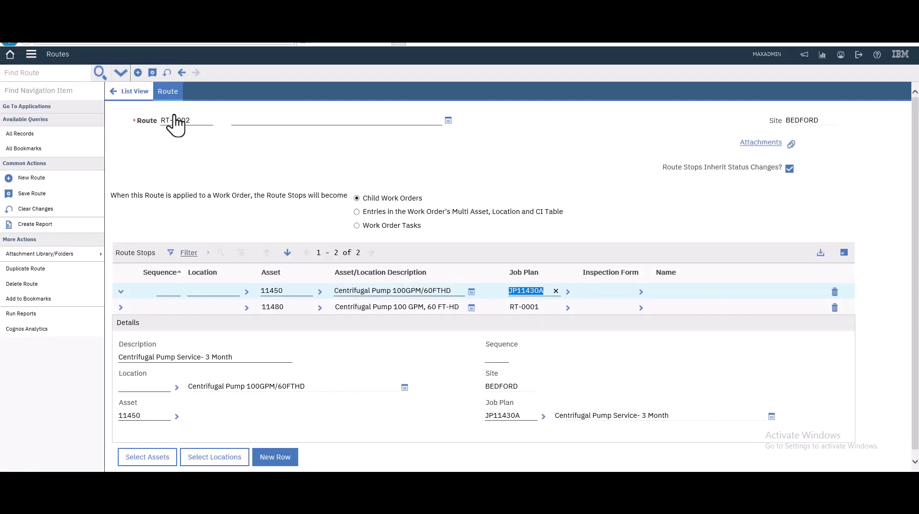
key("Down")
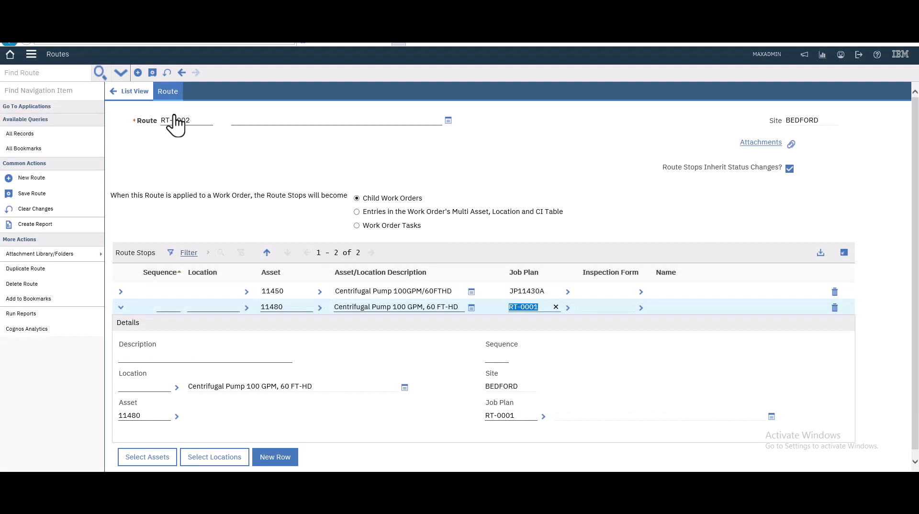
key("ctrl+v")
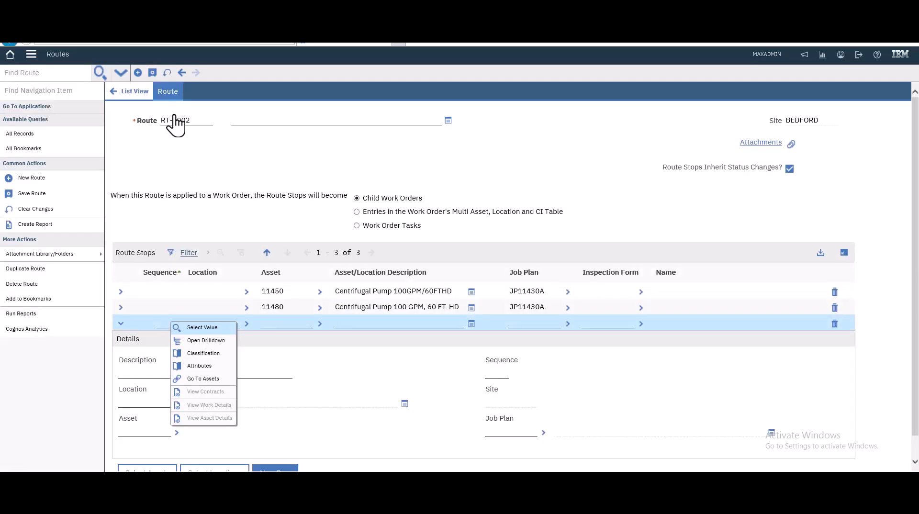
Step: Add a third stop and assign fire extinguisher asset 1007, looked up by the description "fire"
key("alt+F2")
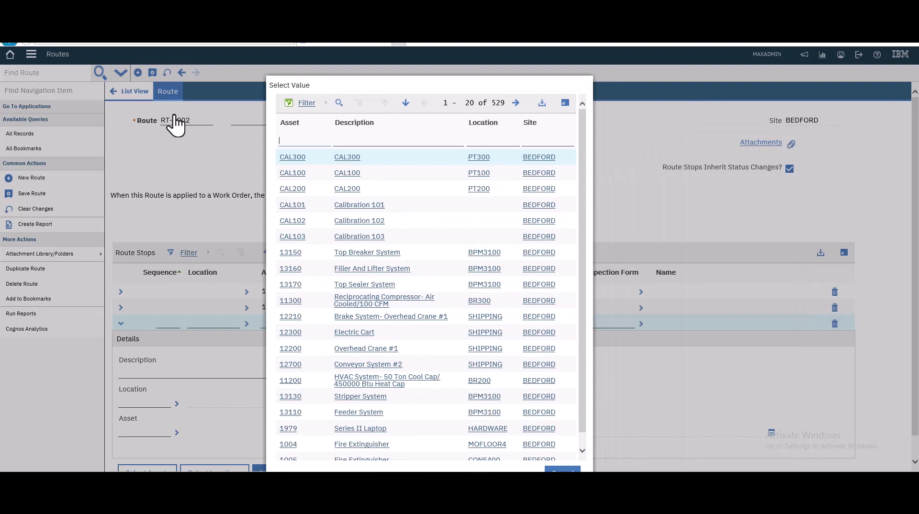
key("Tab")
type("fire")
key("Return")
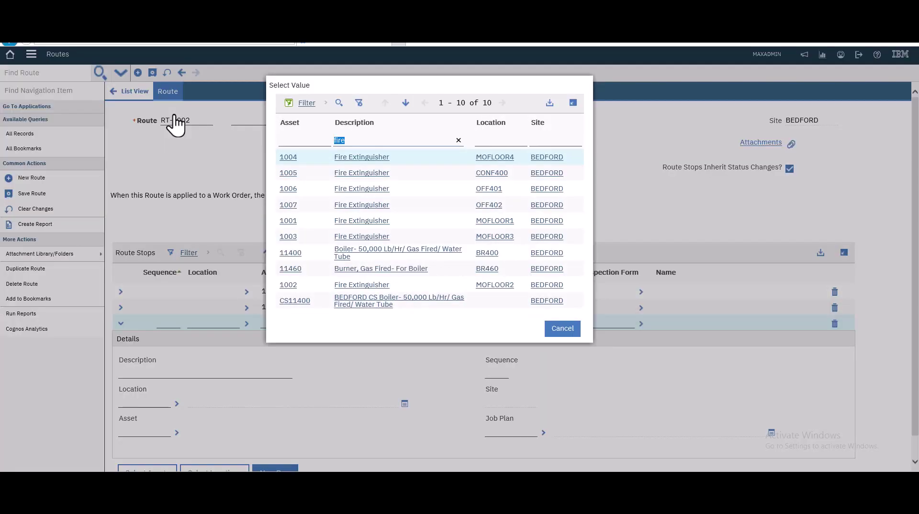
key("Down")
key("Down")
key("Down")
key("Down")
key("Down")
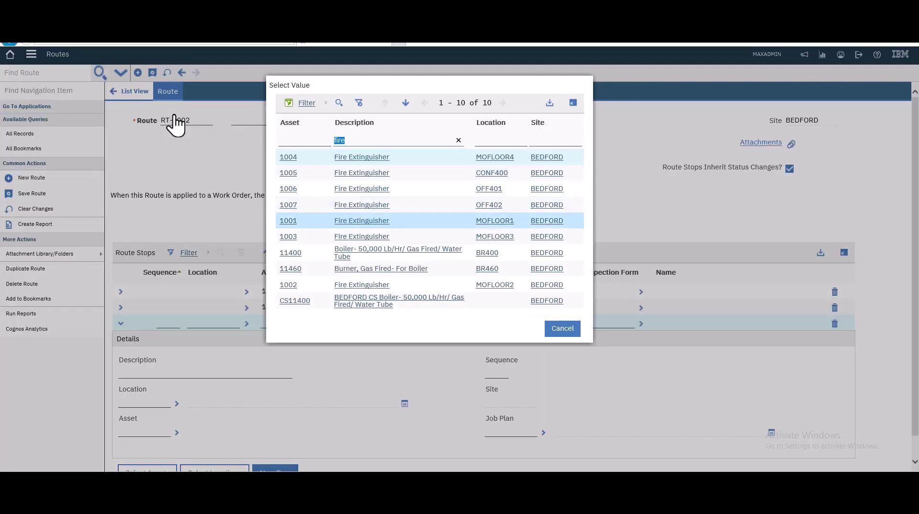
key("Down")
key("Up")
key("Up")
key("Up")
key("Up")
key("Up")
left_click(361, 205)
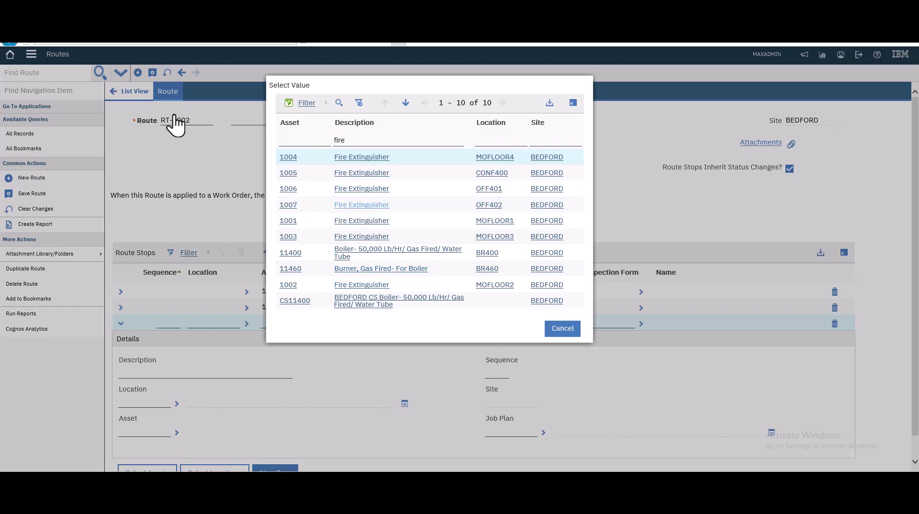
key("Return")
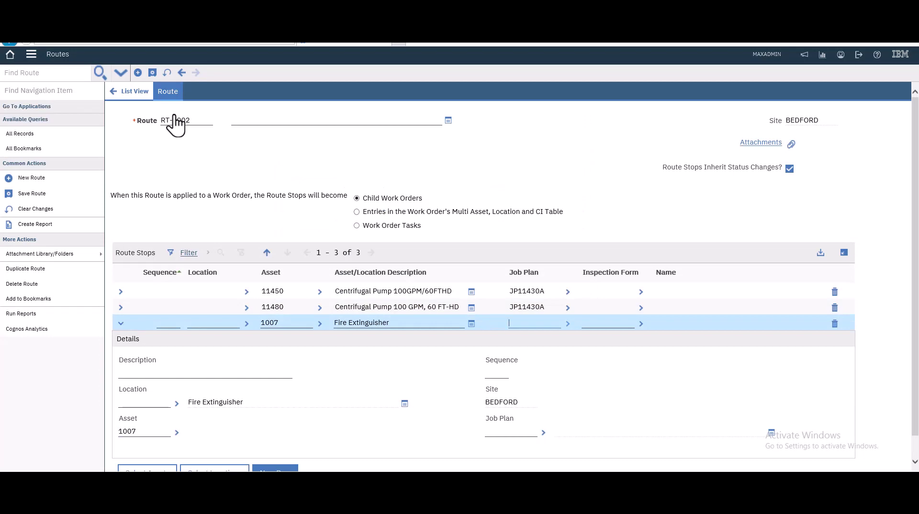
Step: Look up job plans described as "fire" and assign INS1002, Fire Extinguisher Inspection, to the stop for asset 1007
left_click(568, 324)
left_click(594, 337)
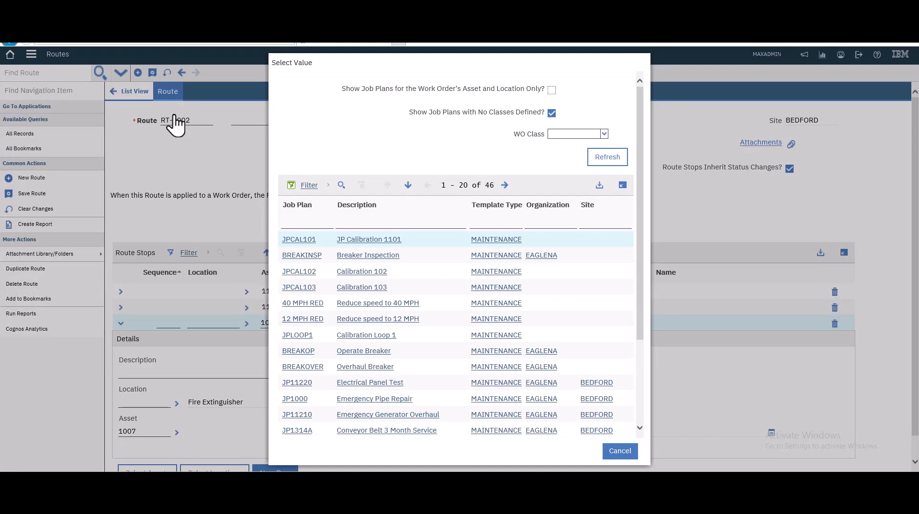
type("firw")
key("BackSpace")
type("e")
key("Return")
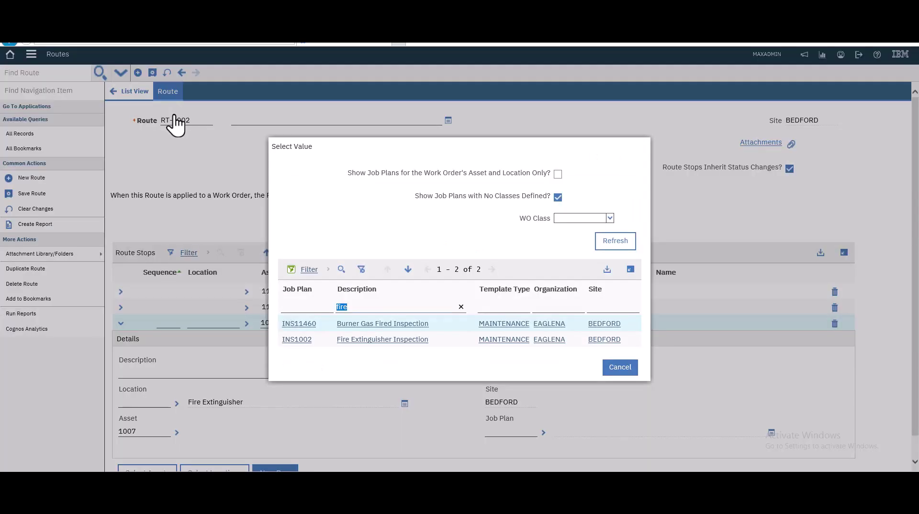
left_click(297, 339)
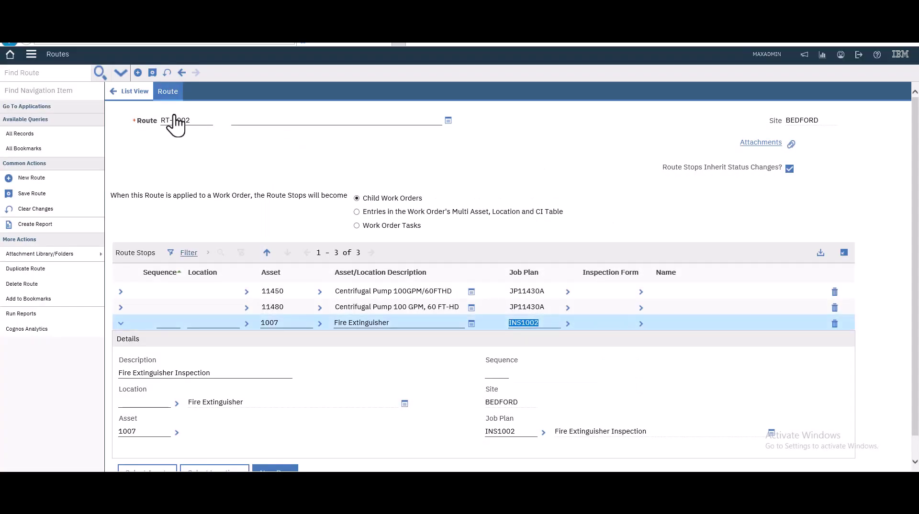
Step: Add a fourth stop and assign fire extinguisher asset 1003, looked up by the description "fire"
left_click(121, 324)
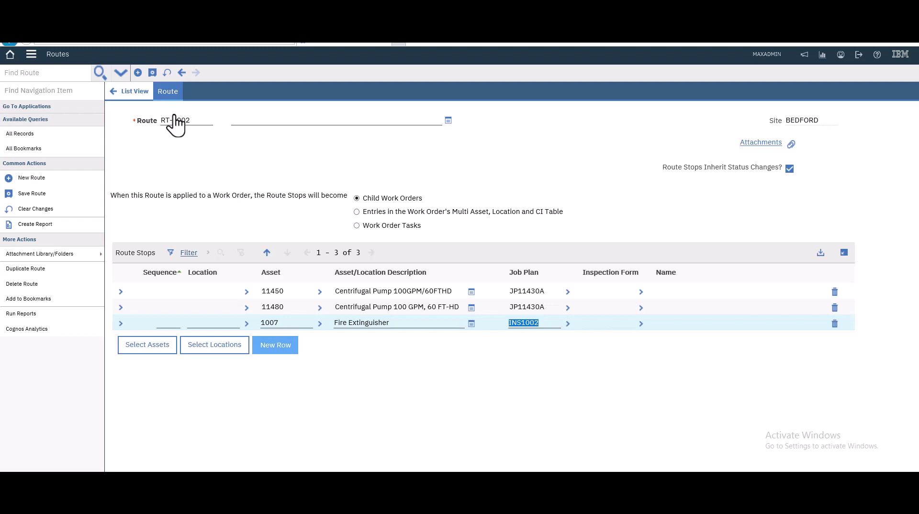
left_click(274, 345)
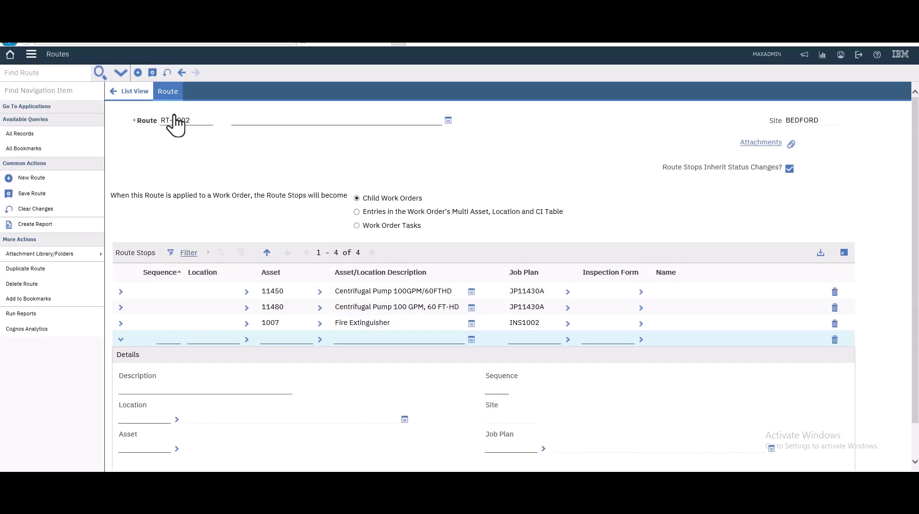
key("alt+F11")
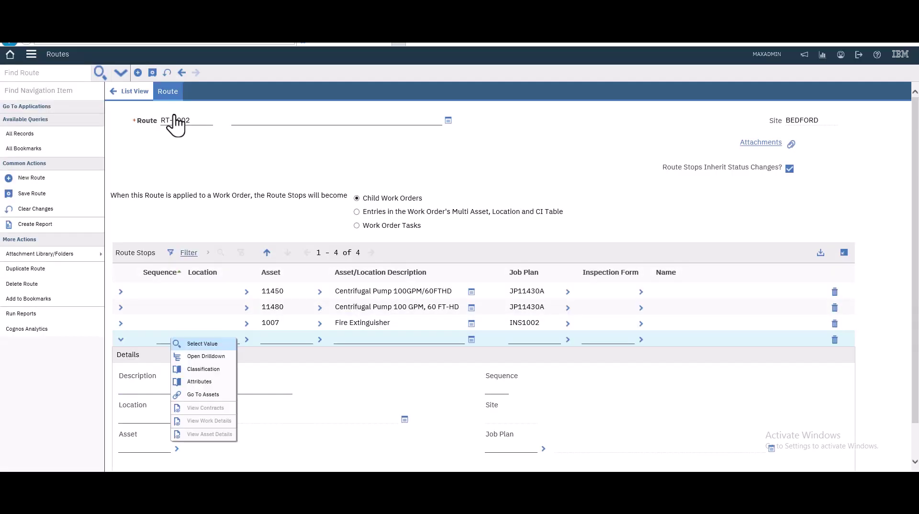
key("Escape")
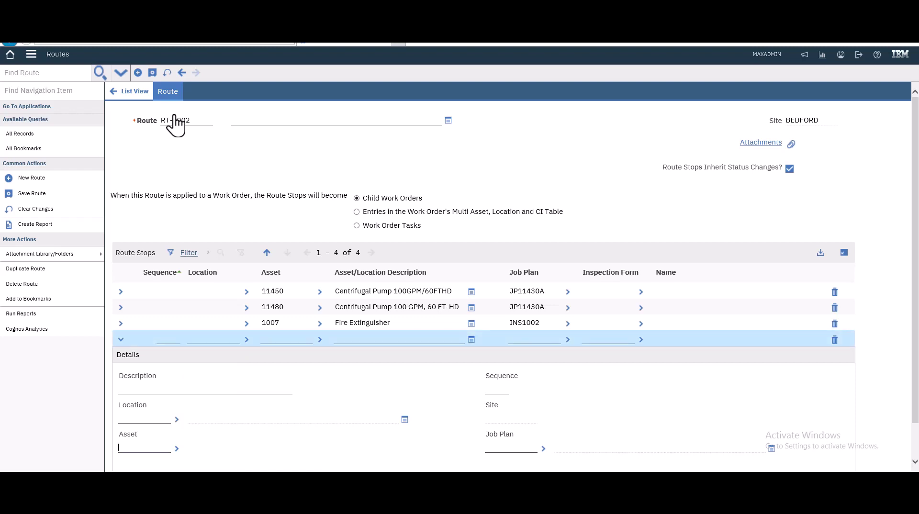
key("alt+F11")
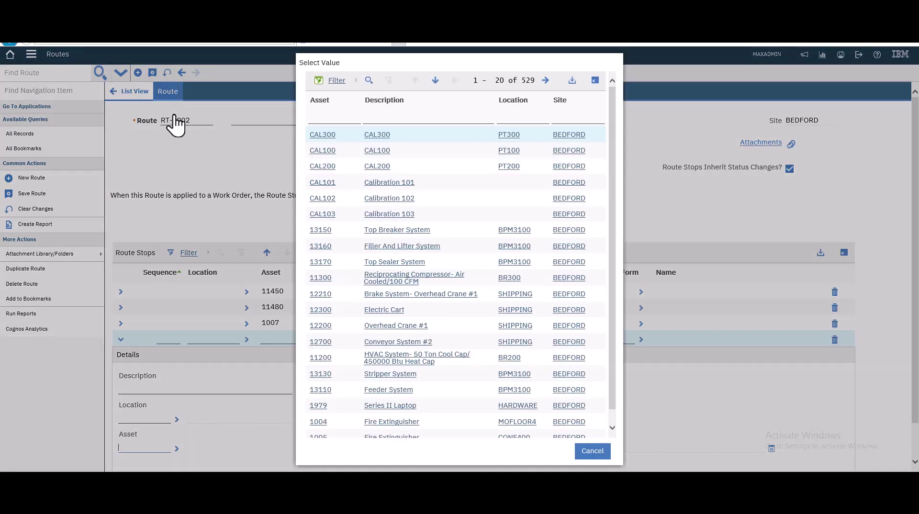
type("fire")
key("Return")
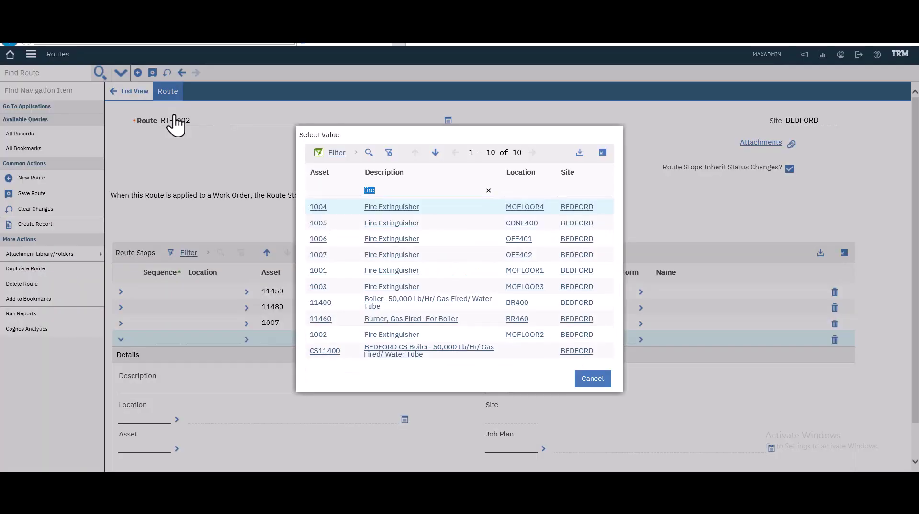
left_click(318, 286)
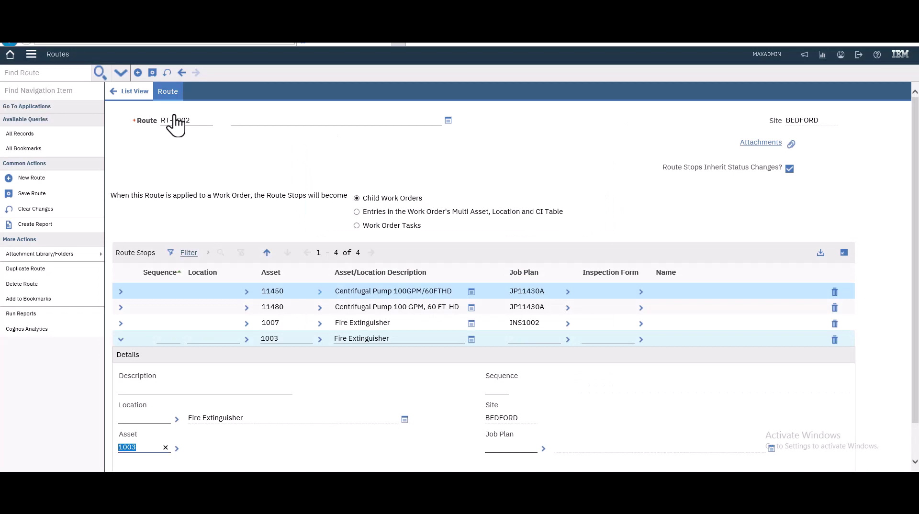
Step: Assign job plan INS1002, Fire Extinguisher Inspection, to the stop for asset 1003
left_click(530, 322)
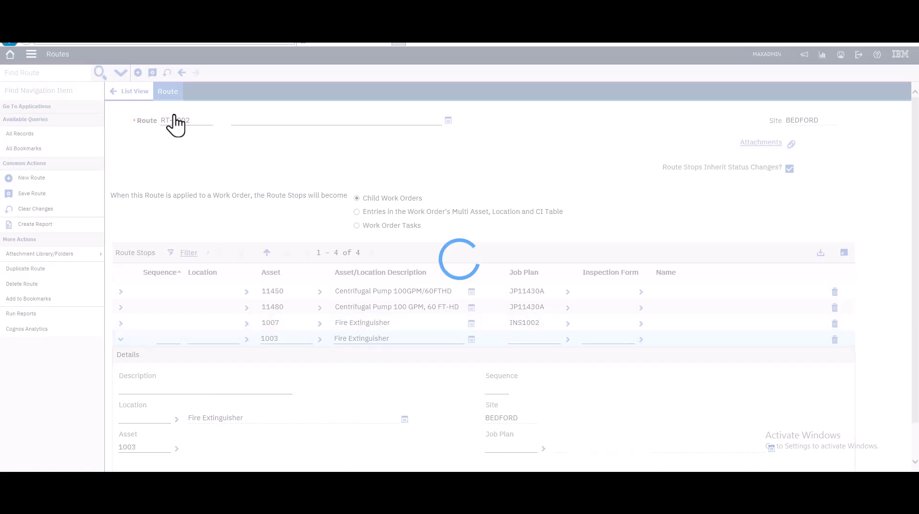
type("INS1002")
key("Tab")
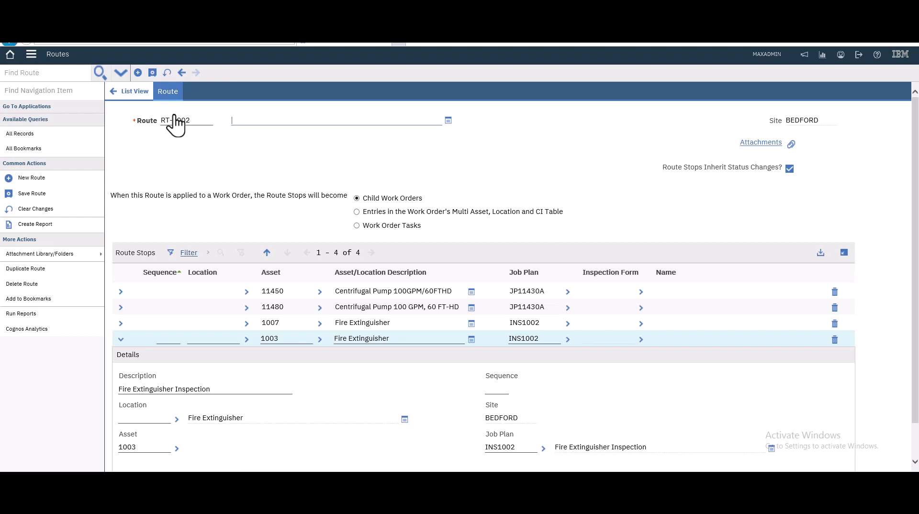
Step: Set the description of route RT-0002 to "Route for Different Assets" and save the record
type("Route for Different Assets")
key("alt+s")
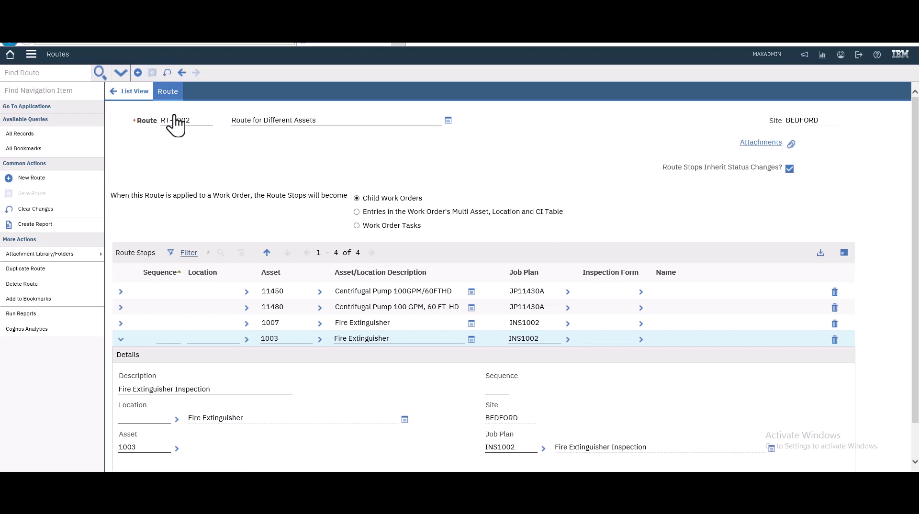